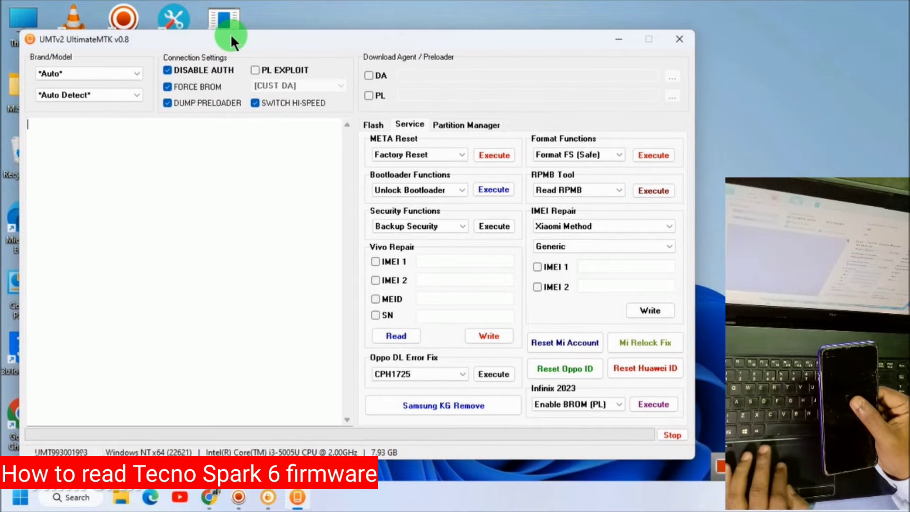
Boot the connected phone in the partition manager to load its partition table, and look through the whole partition list
{"action": "left_click", "coordinate": [455, 125]}
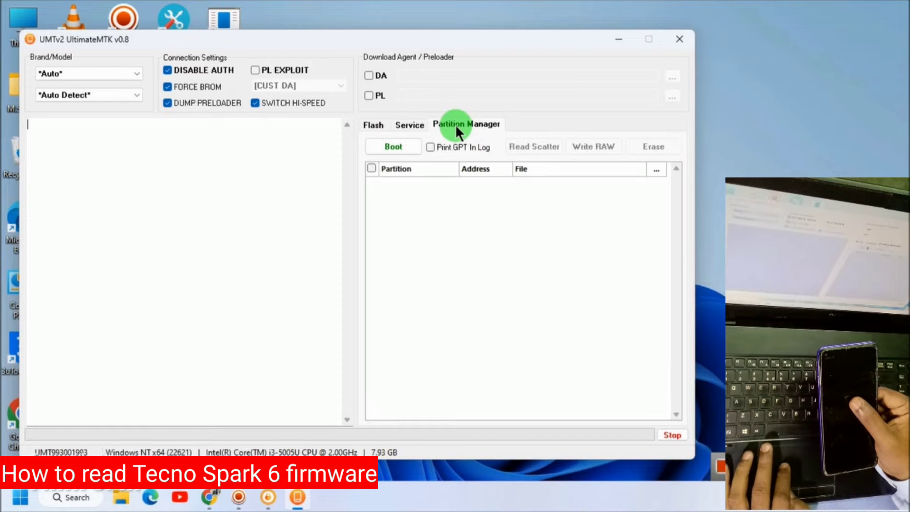
{"action": "left_click", "coordinate": [397, 141]}
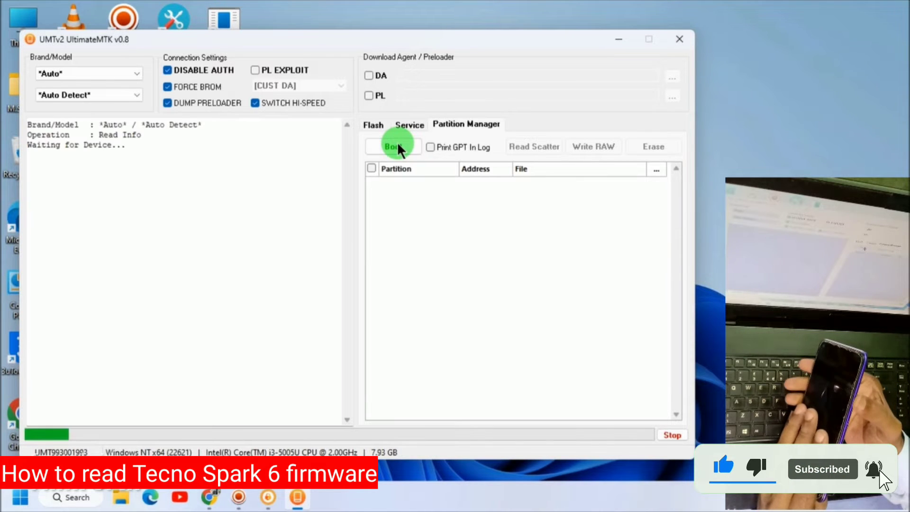
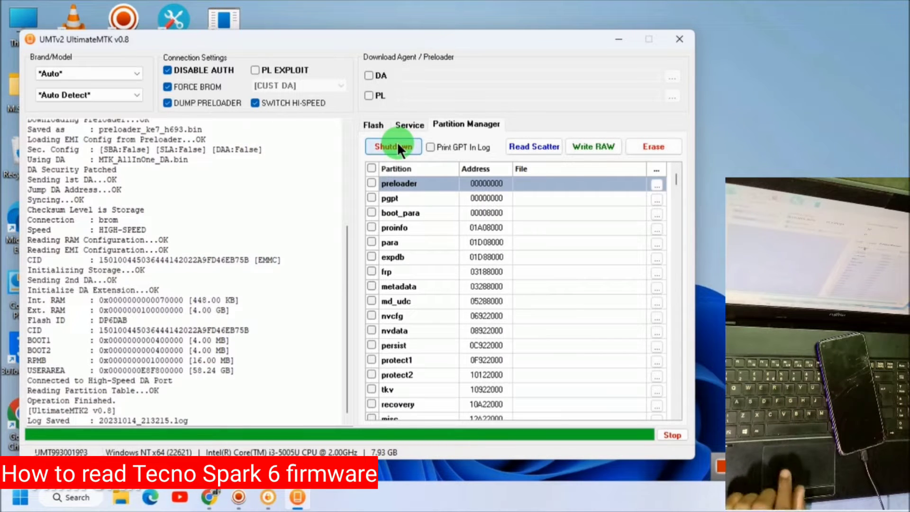
{"action": "left_click", "coordinate": [439, 185]}
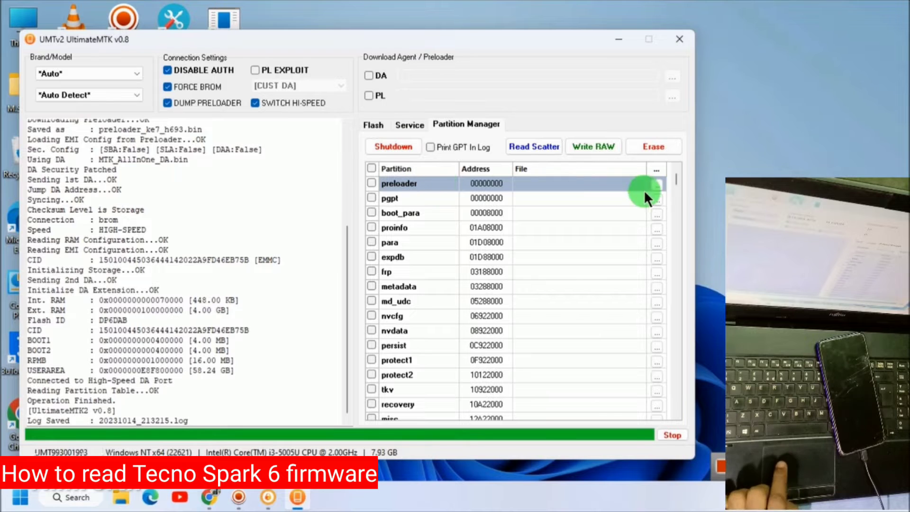
{"action": "left_click_drag", "start_coordinate": [676, 180], "coordinate": [676, 222]}
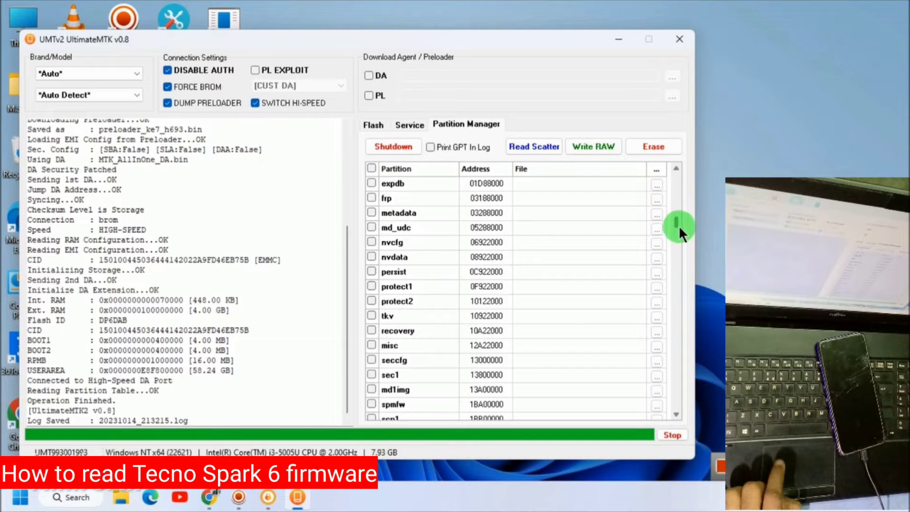
{"action": "left_click_drag", "start_coordinate": [679, 226], "coordinate": [679, 264]}
{"action": "left_click_drag", "start_coordinate": [691, 398], "coordinate": [692, 418]}
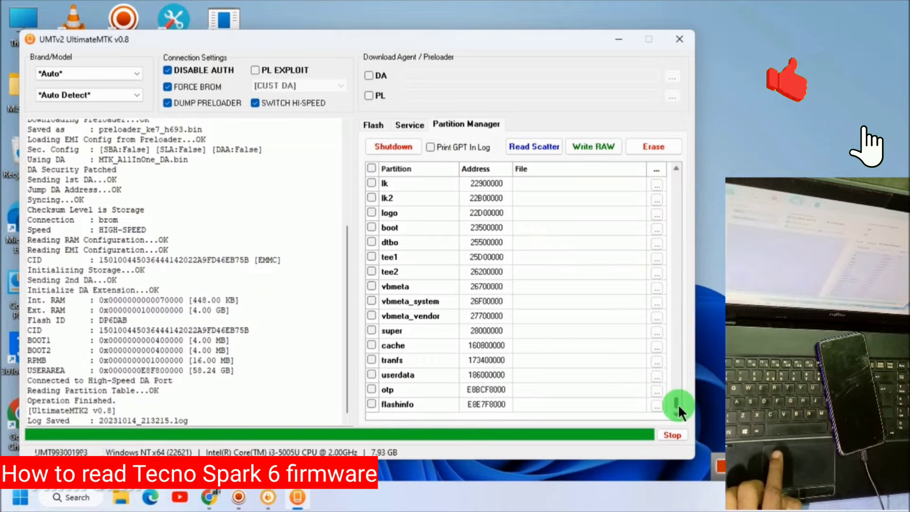
{"action": "left_click_drag", "start_coordinate": [678, 404], "coordinate": [679, 164]}
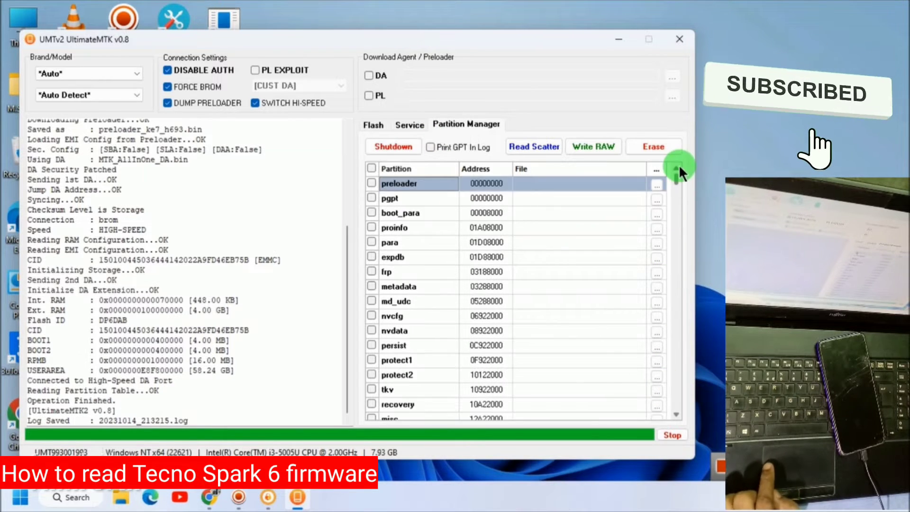
Start a scatter read with the preloader partition selected and choose the Desktop as the location for the destination folder
{"action": "left_click", "coordinate": [375, 167]}
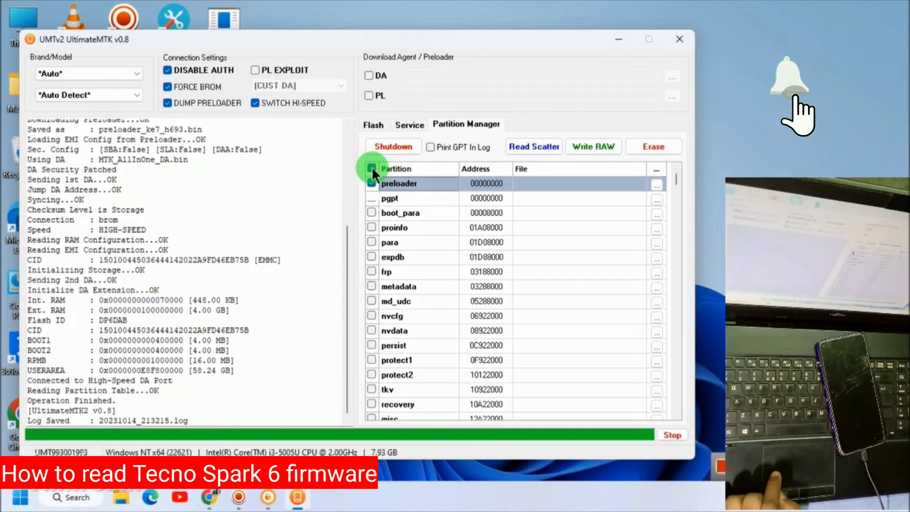
{"action": "left_click", "coordinate": [529, 146]}
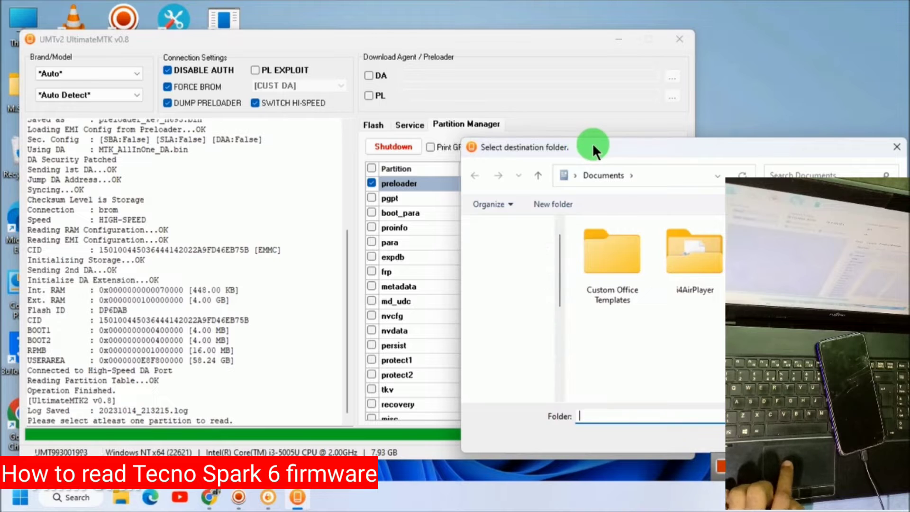
{"action": "left_click_drag", "start_coordinate": [600, 146], "coordinate": [389, 130]}
{"action": "left_click", "coordinate": [298, 259]}
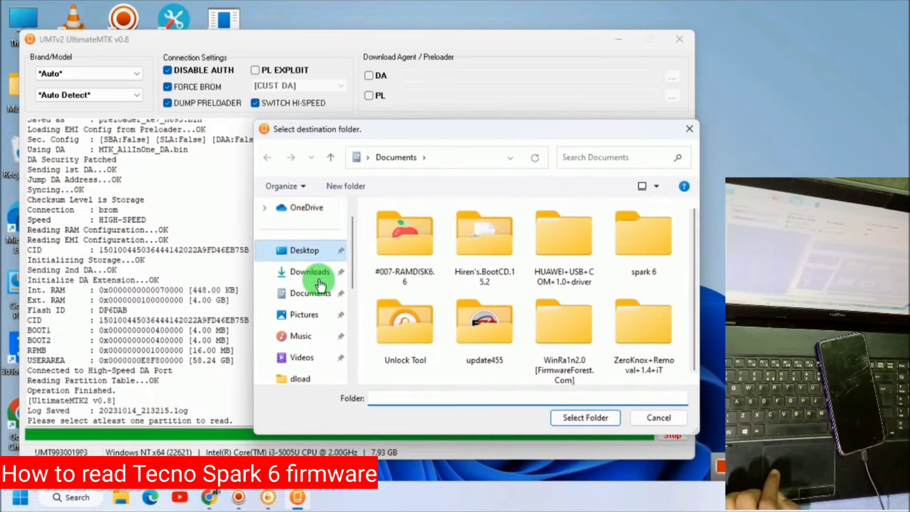
{"action": "left_click", "coordinate": [392, 398]}
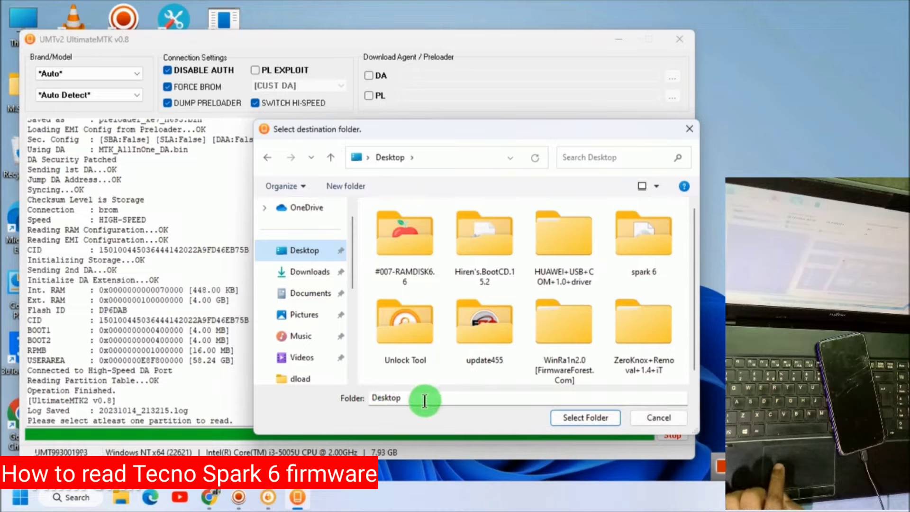
Create a folder named "backup tecno" on the Desktop and save the scatter read into it
{"action": "left_click", "coordinate": [349, 190]}
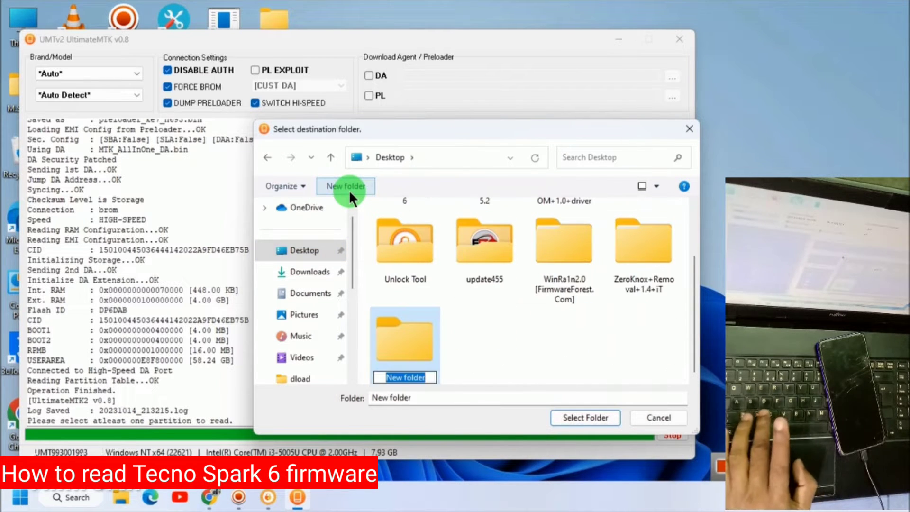
{"action": "type", "text": "ba"}
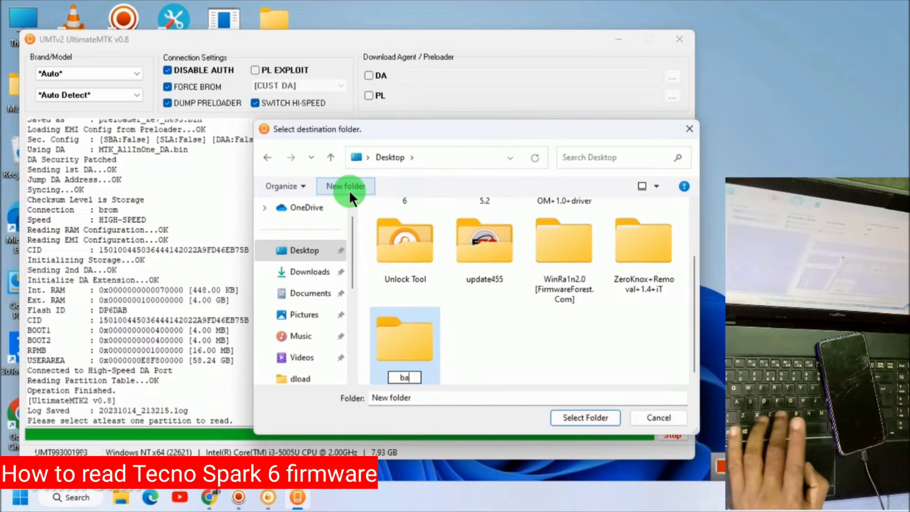
{"action": "type", "text": "cku"}
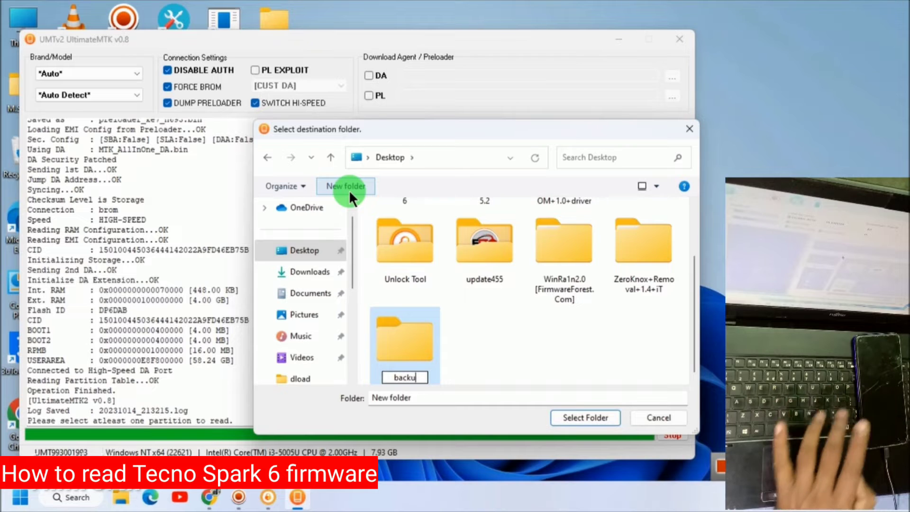
{"action": "type", "text": "p"}
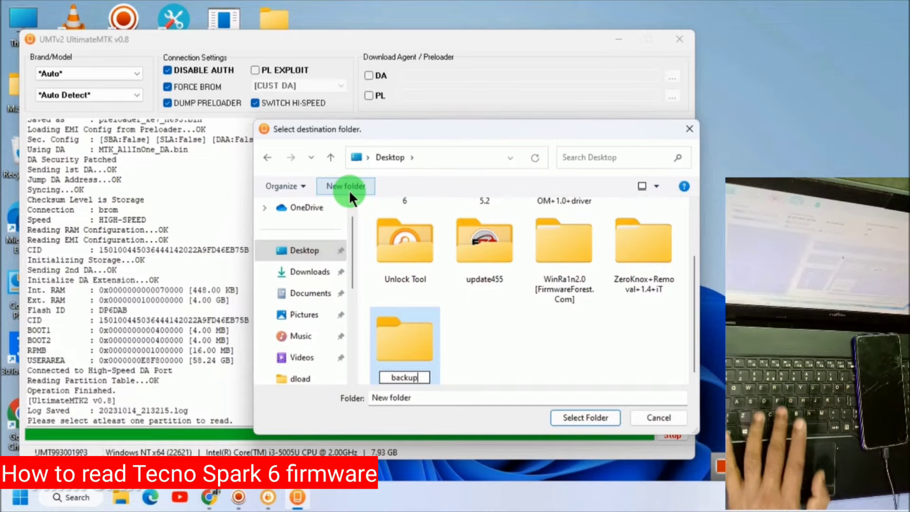
{"action": "type", "text": " tecno"}
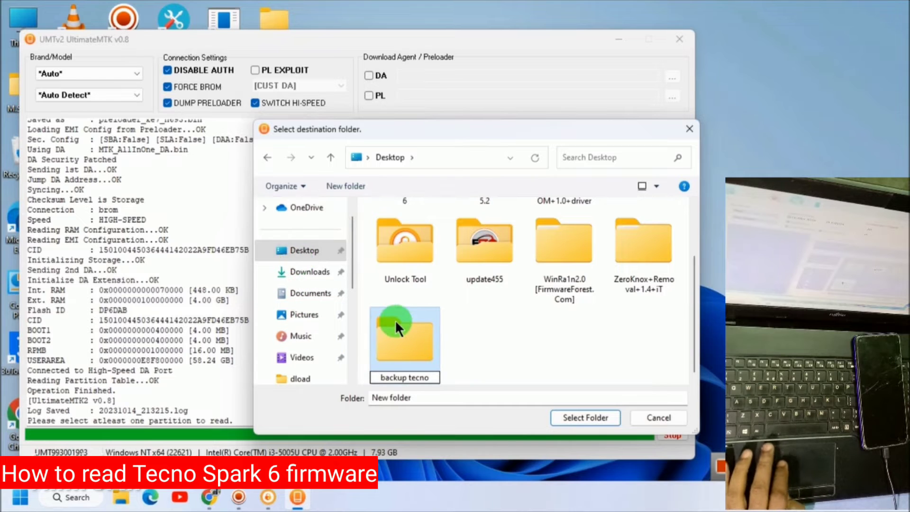
{"action": "double_click", "coordinate": [417, 334]}
{"action": "left_click", "coordinate": [580, 418]}
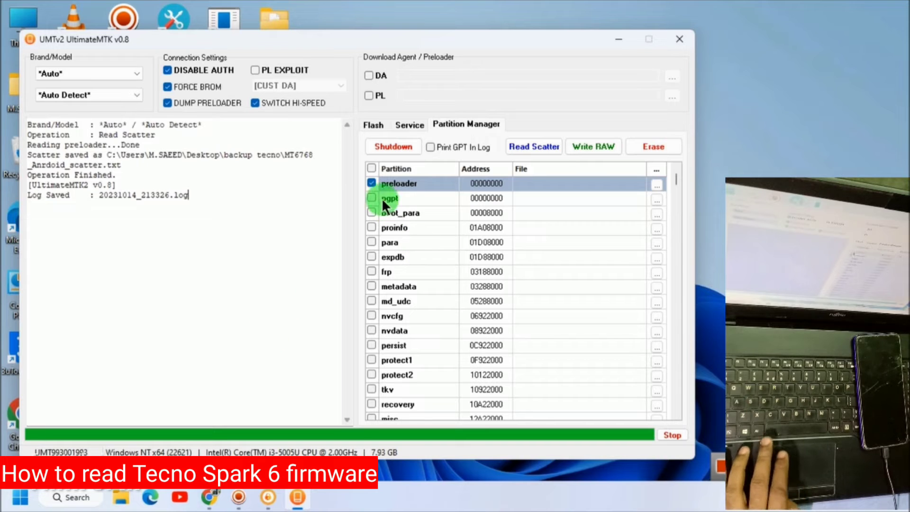
Select all partitions and try to start a scatter read with userdata kept in the selection
{"action": "left_click", "coordinate": [373, 169]}
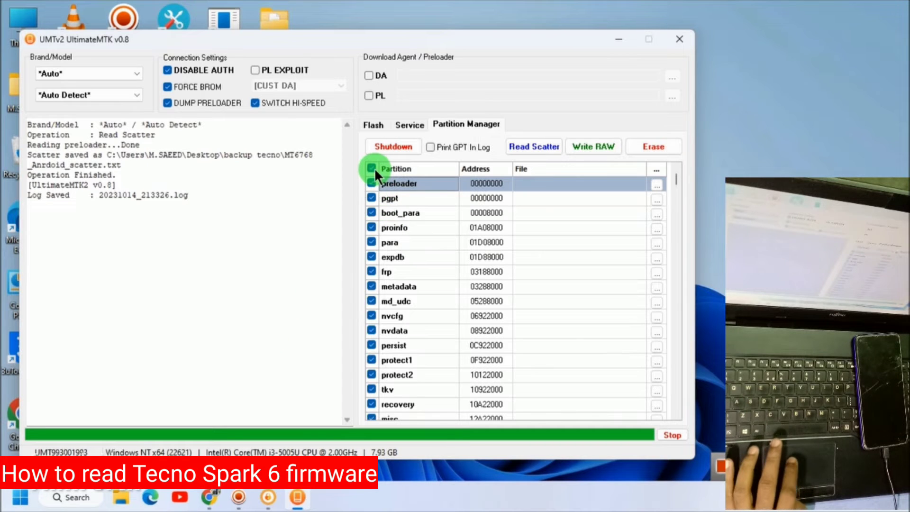
{"action": "left_click", "coordinate": [532, 147]}
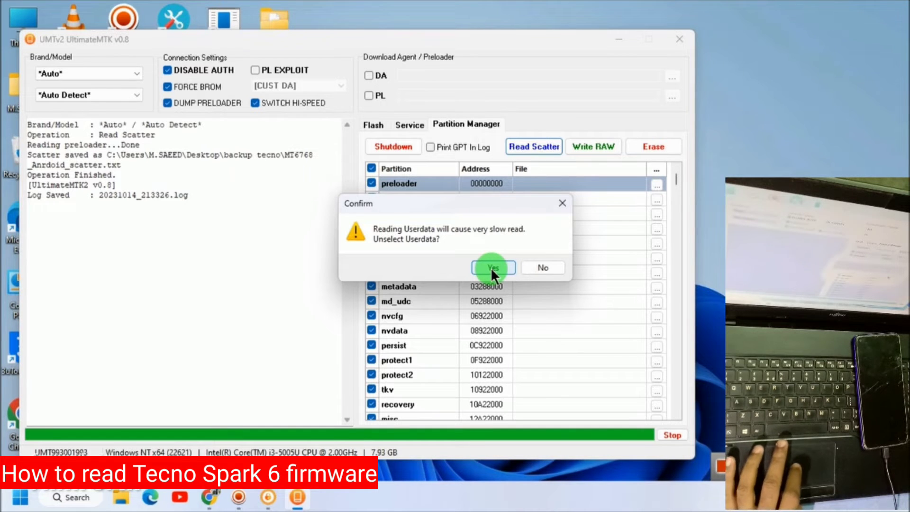
{"action": "left_click", "coordinate": [541, 267]}
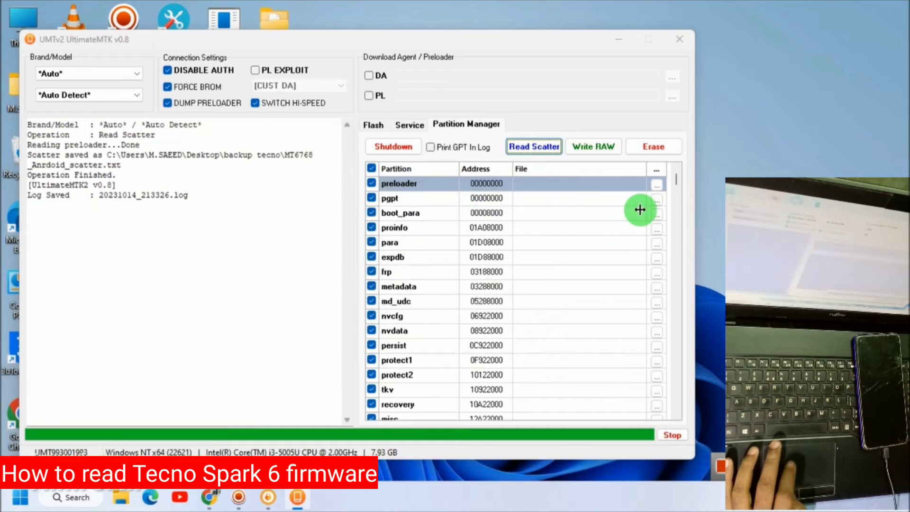
{"action": "left_click", "coordinate": [646, 420]}
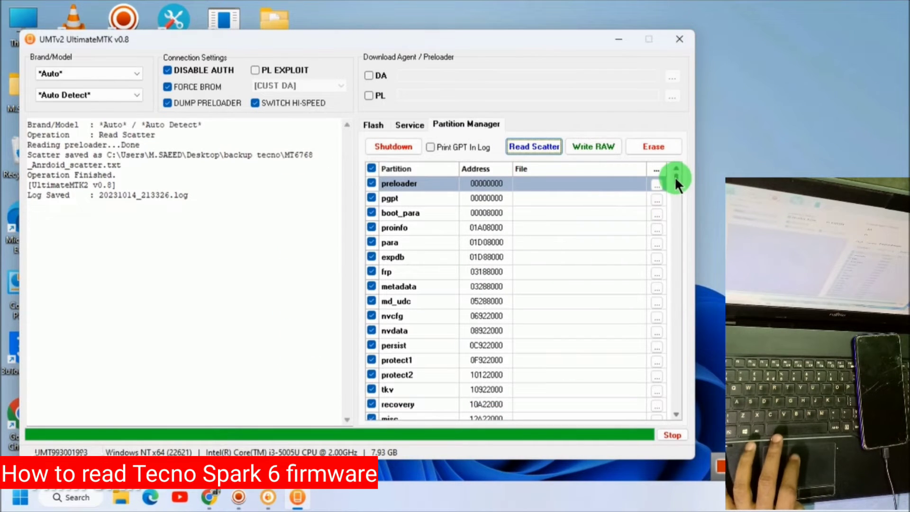
Exclude userdata from the selected partitions and read the scatter firmware into the "backup tecno" folder
{"action": "left_click_drag", "start_coordinate": [676, 177], "coordinate": [697, 425]}
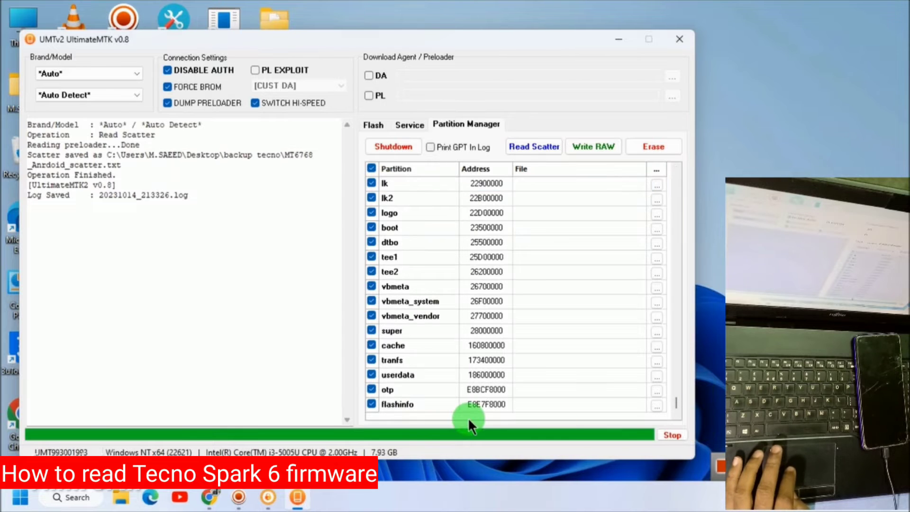
{"action": "left_click", "coordinate": [372, 374]}
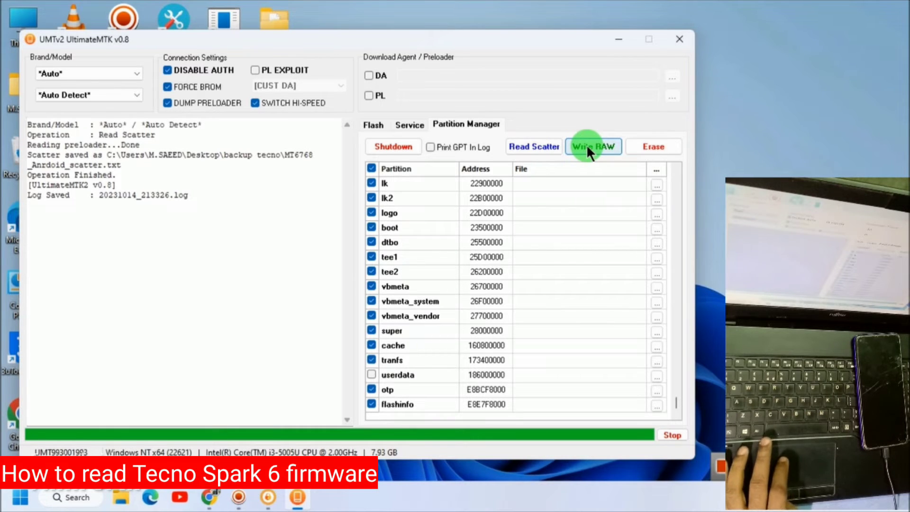
{"action": "left_click", "coordinate": [548, 150]}
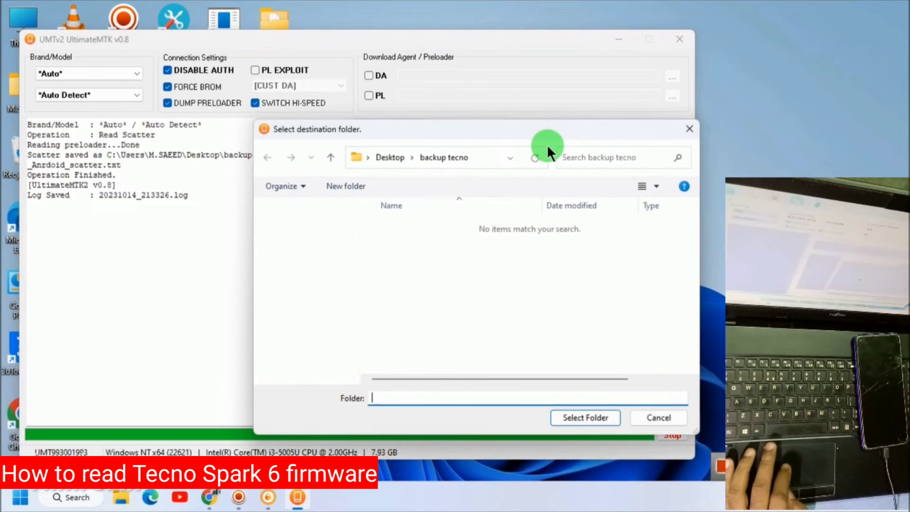
{"action": "left_click", "coordinate": [585, 421]}
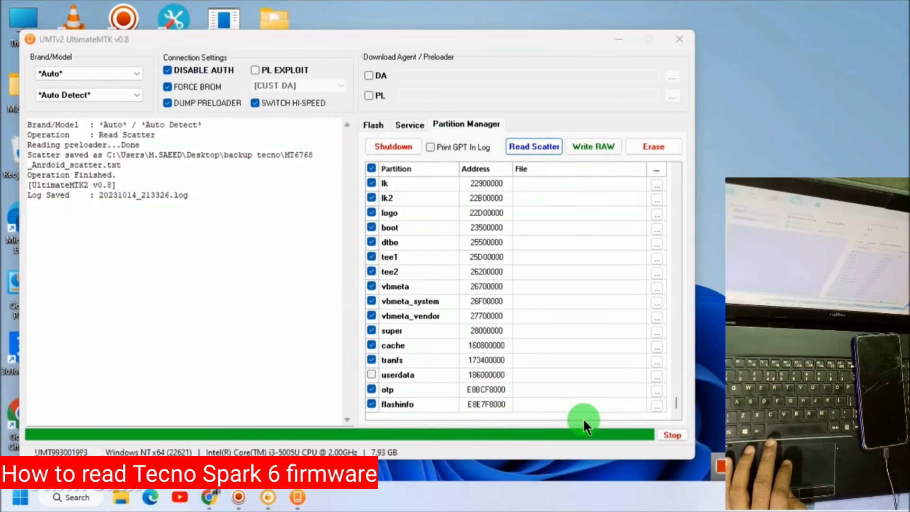
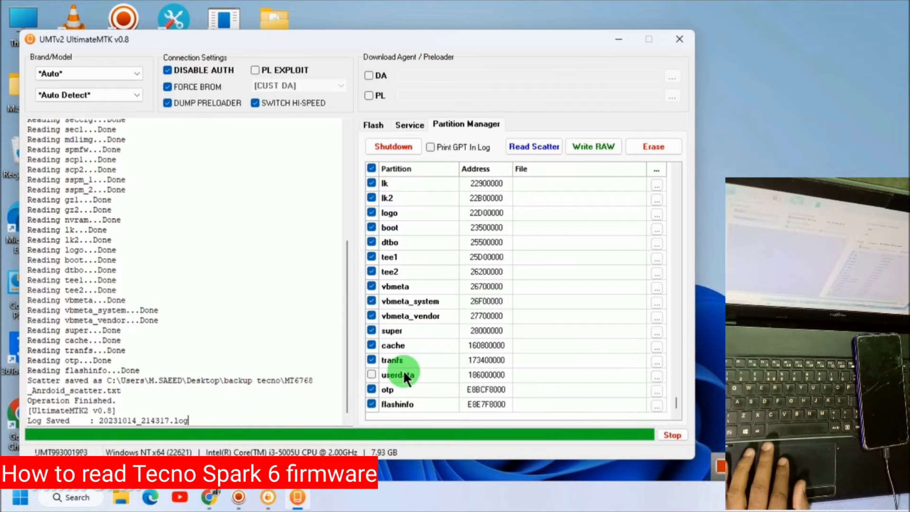
Load the MT6768_Anrdoid_scatter file from the "backup tecno" folder for flashing and check its listed partition files
{"action": "left_click", "coordinate": [378, 124]}
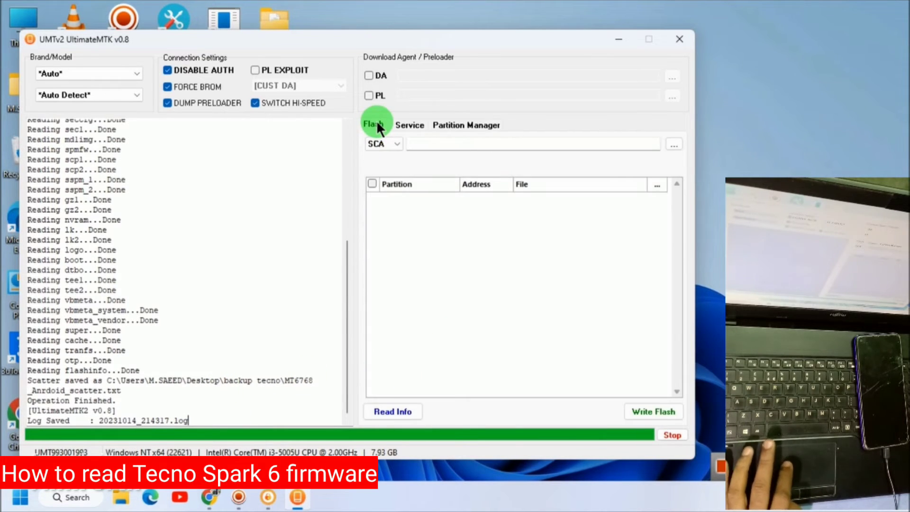
{"action": "left_click", "coordinate": [674, 144]}
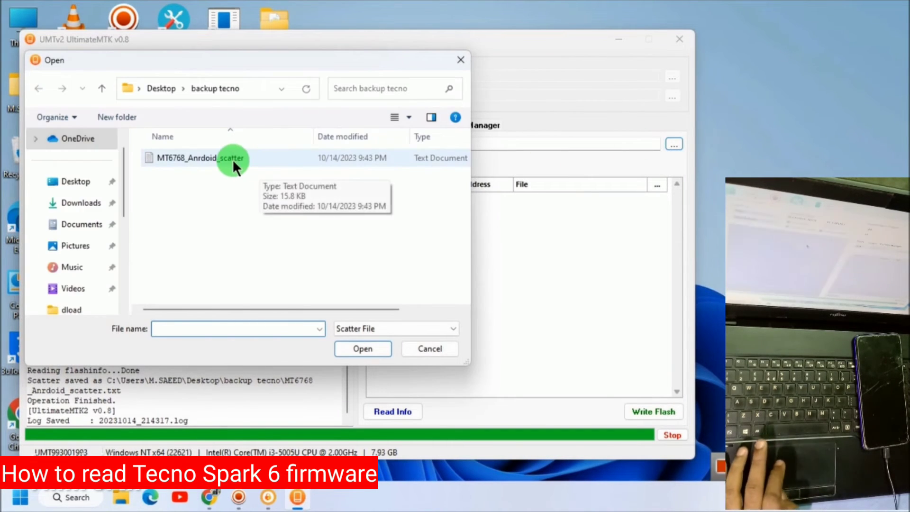
{"action": "double_click", "coordinate": [232, 158]}
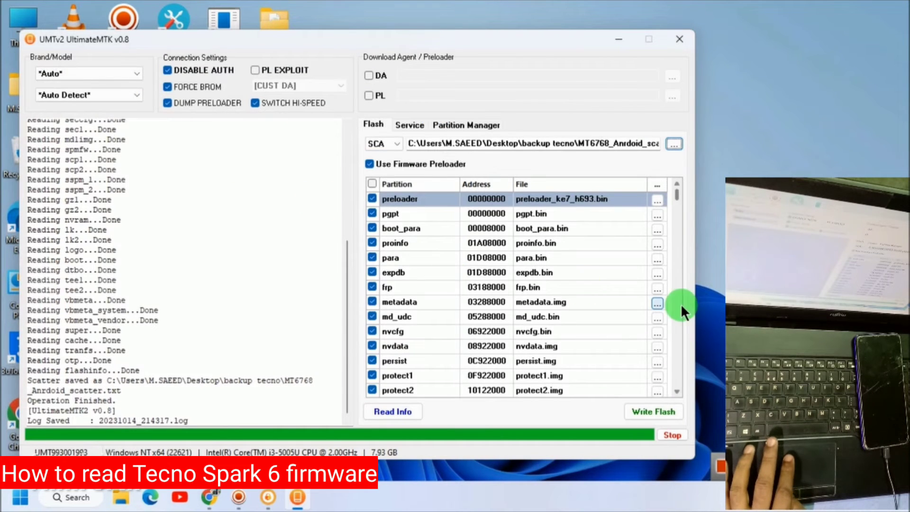
{"action": "mouse_move", "coordinate": [678, 192]}
{"action": "left_mouse_down"}
{"action": "mouse_move", "coordinate": [681, 276]}
{"action": "mouse_move", "coordinate": [679, 190]}
{"action": "left_mouse_up"}
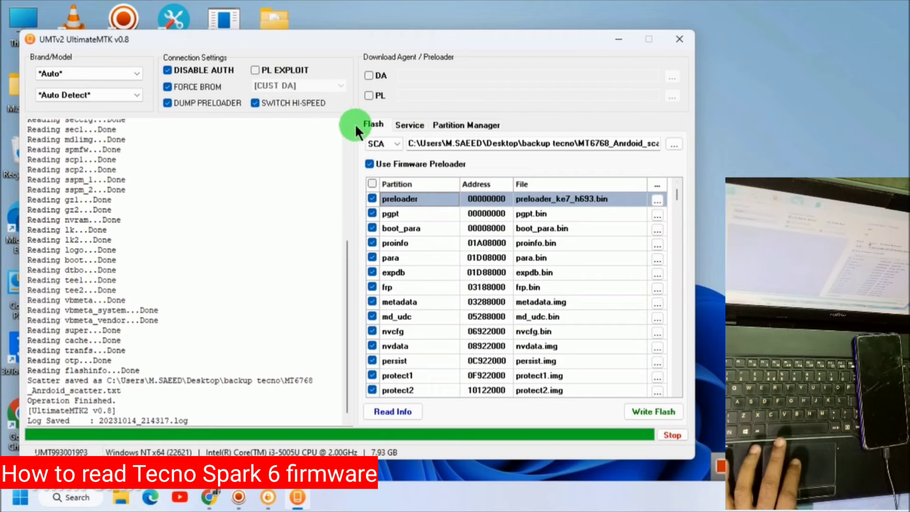
Run the Backup NVRAM security function and save the backup zip as "imei" in the "backup tecno" folder
{"action": "left_click", "coordinate": [403, 123]}
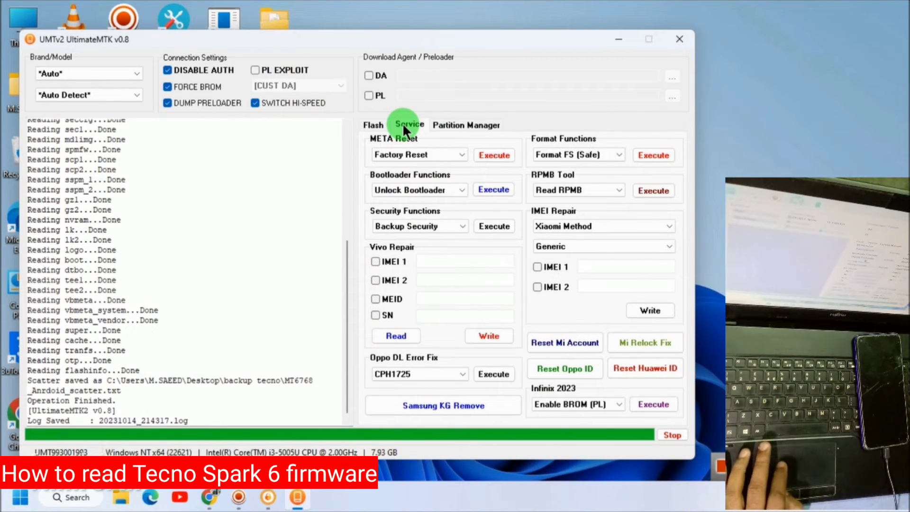
{"action": "left_click", "coordinate": [456, 225]}
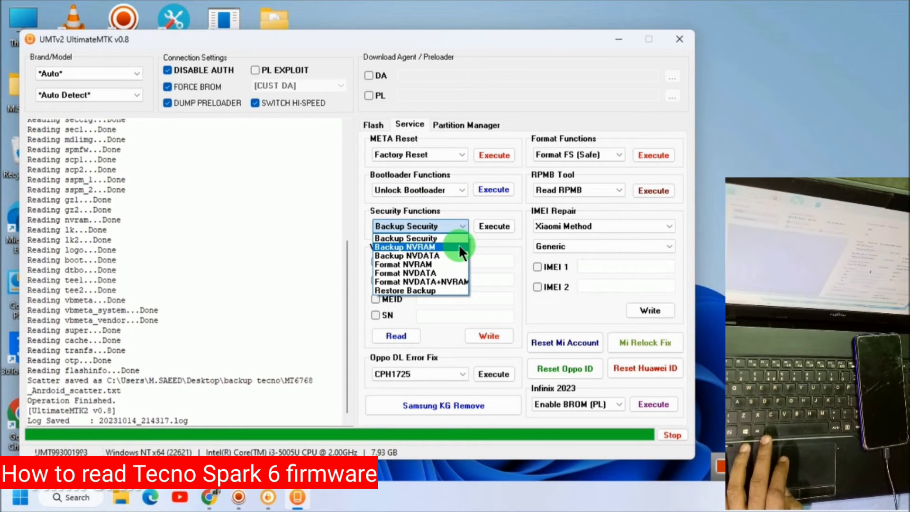
{"action": "left_click", "coordinate": [459, 244]}
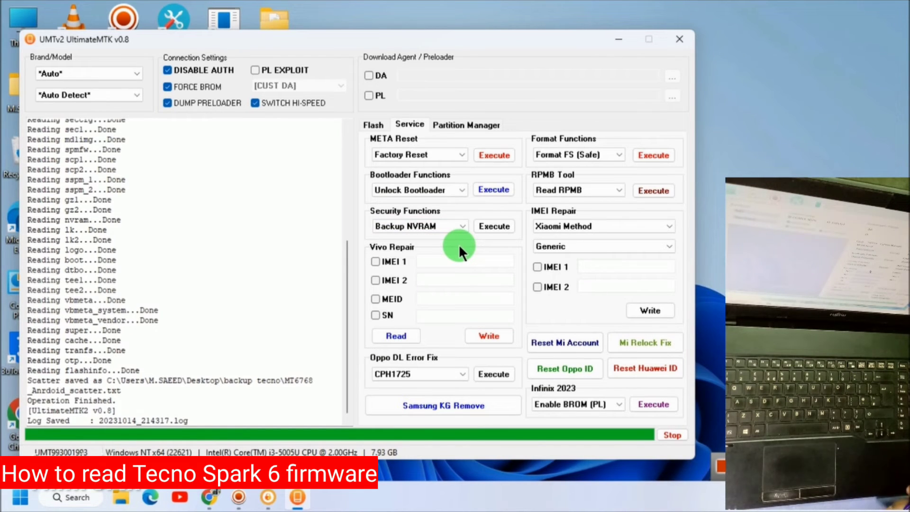
{"action": "left_click", "coordinate": [495, 226]}
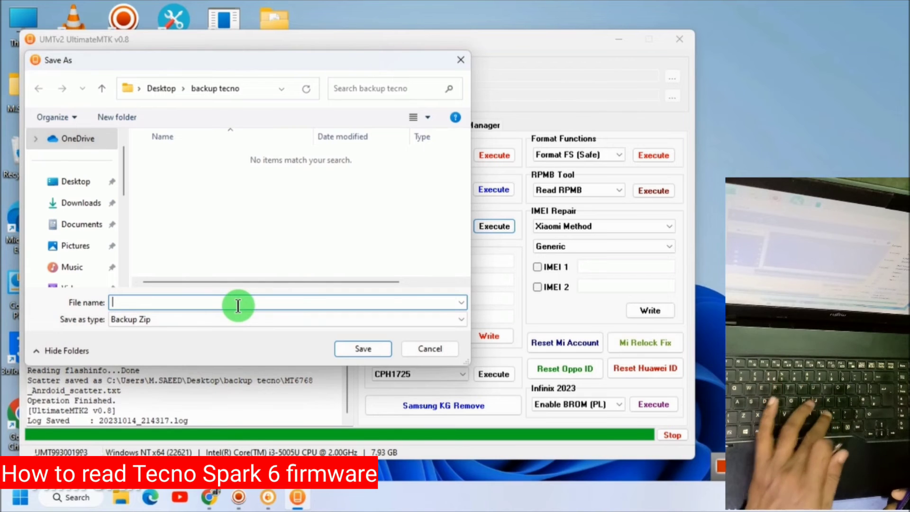
{"action": "type", "text": "imei"}
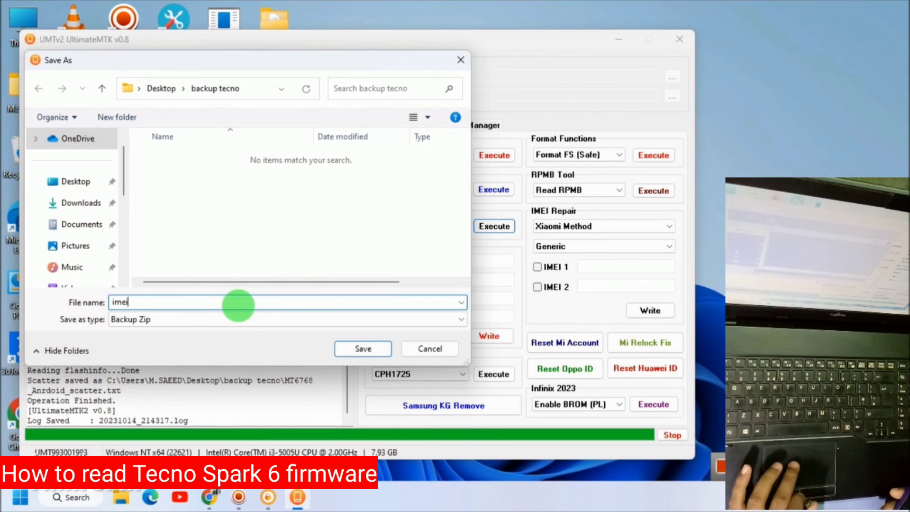
{"action": "left_click", "coordinate": [362, 349]}
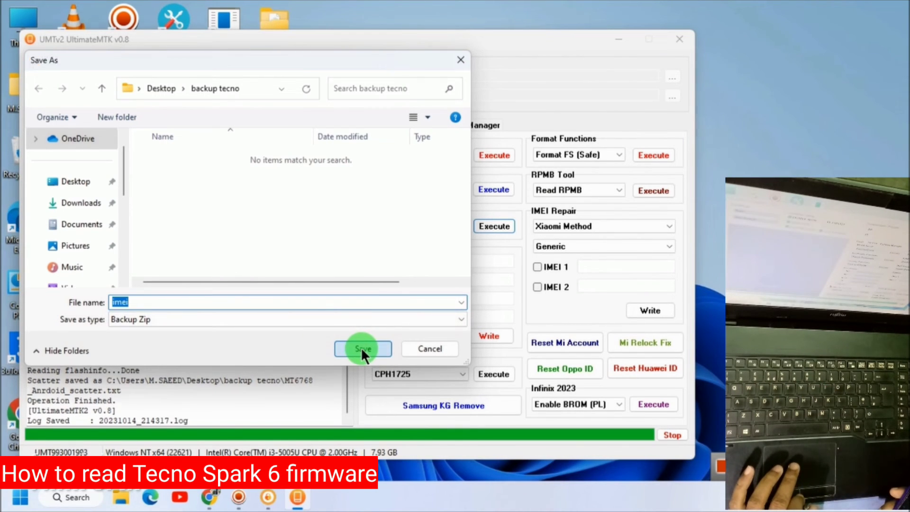
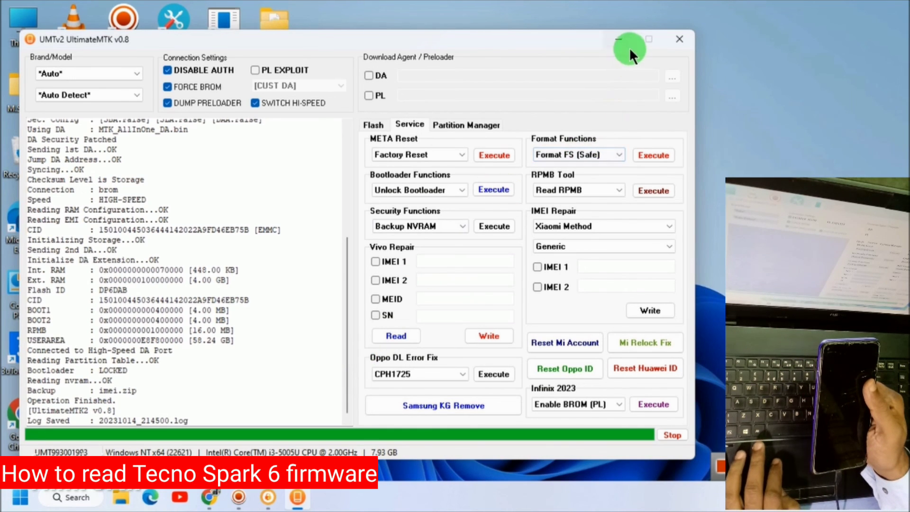
Close UltimateMTK and open the "backup tecno" folder from the desktop to check the imei archive among the backup files
{"action": "left_click", "coordinate": [677, 39]}
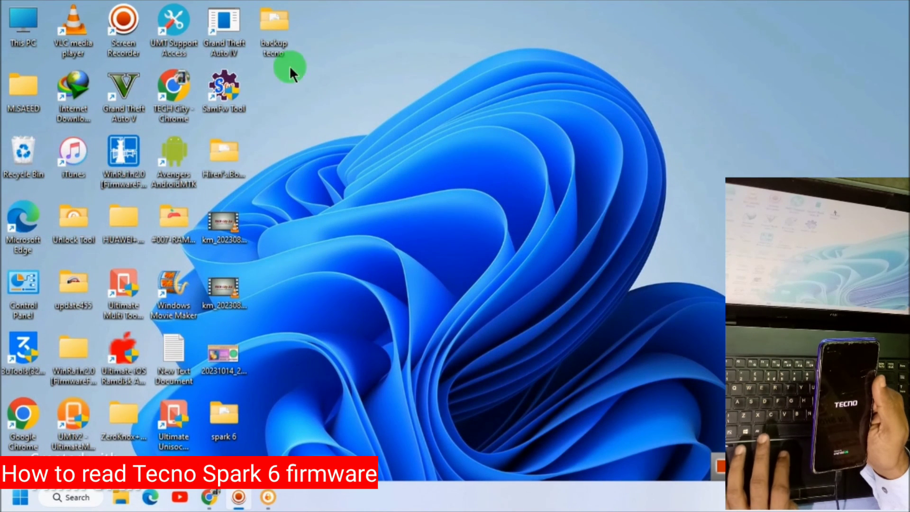
{"action": "double_click", "coordinate": [267, 27]}
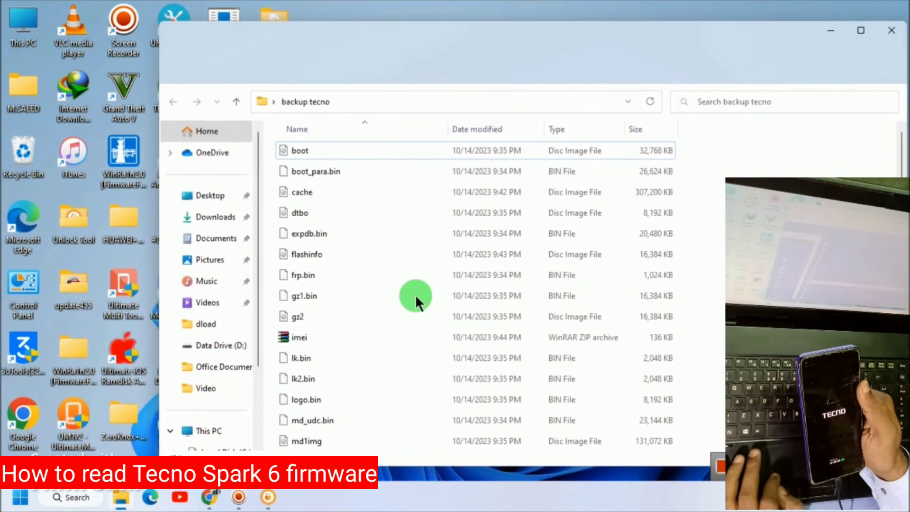
{"action": "left_click", "coordinate": [406, 342]}
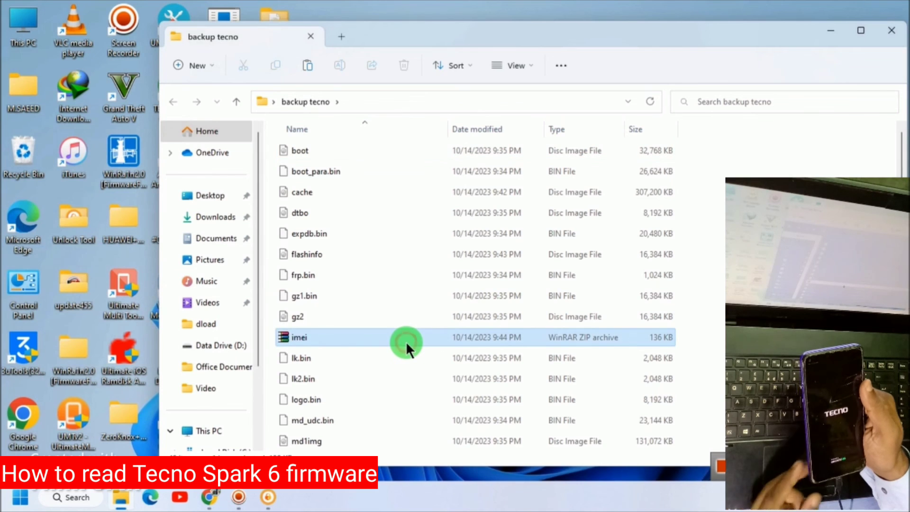